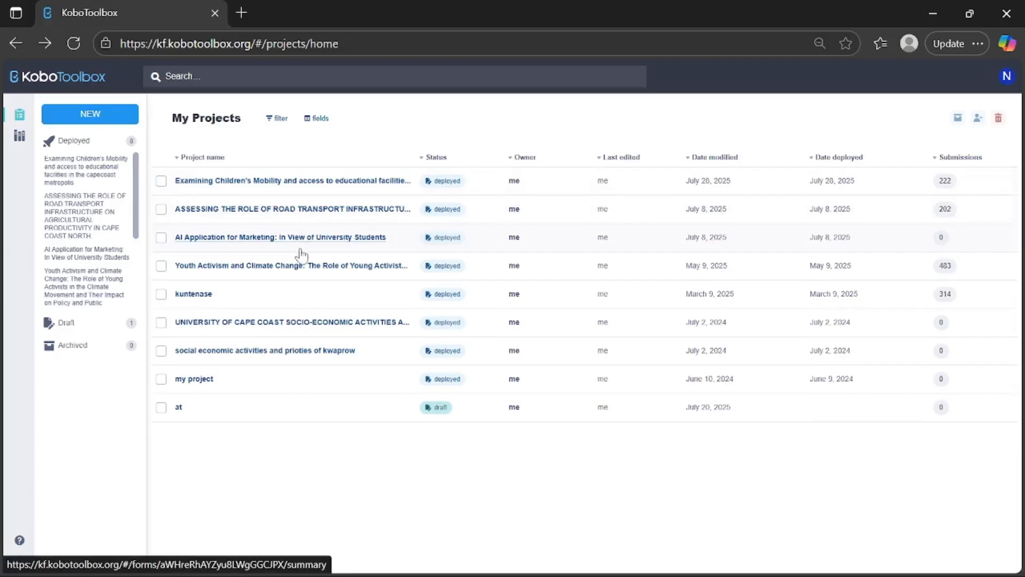
- Open the project on children's mobility and access to educational facilities, review its summary, and go to its data downloads
click(361, 182)
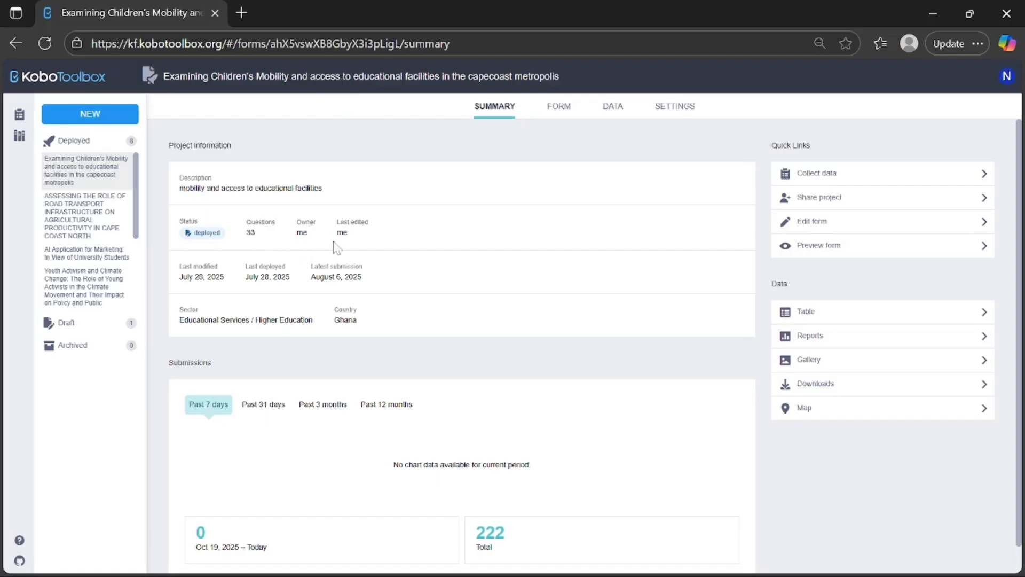
scroll(416, 317, down, 1)
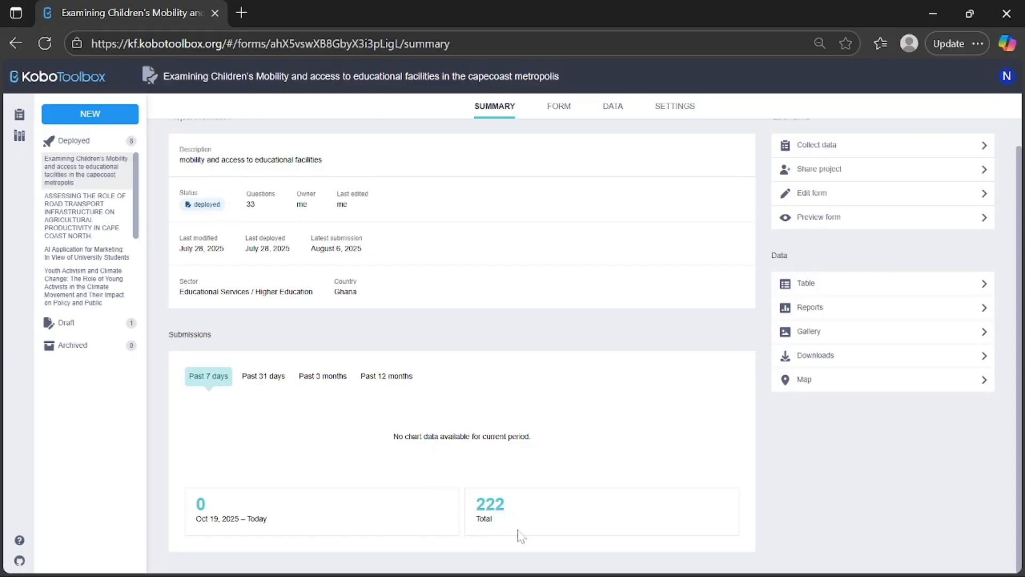
scroll(470, 469, up, 1)
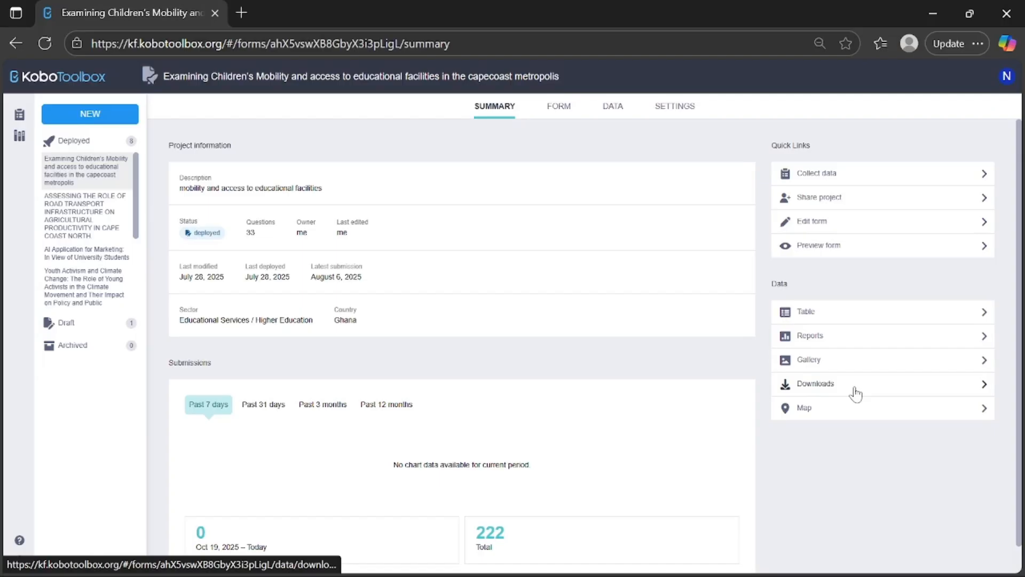
scroll(856, 393, down, 1)
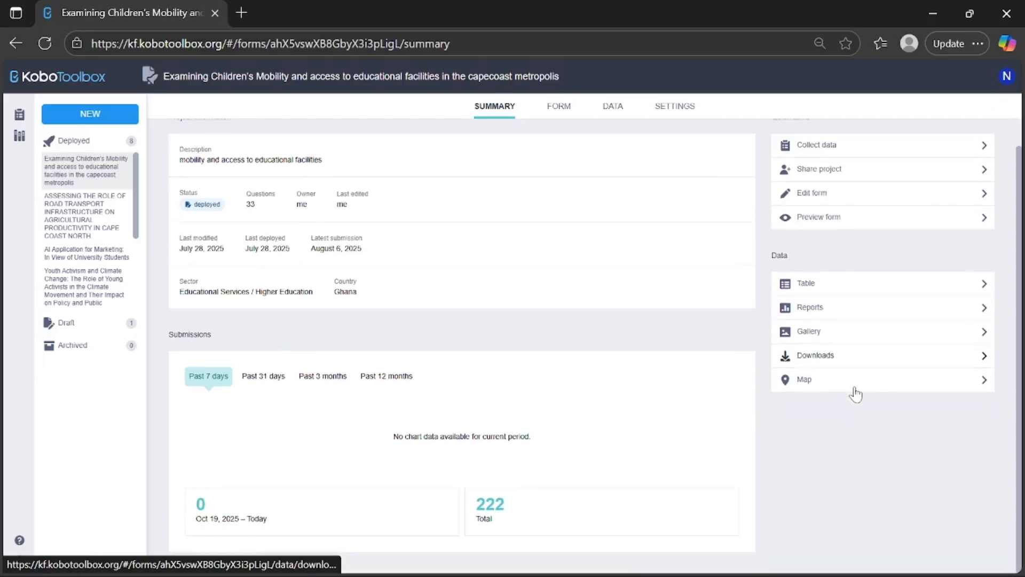
click(860, 362)
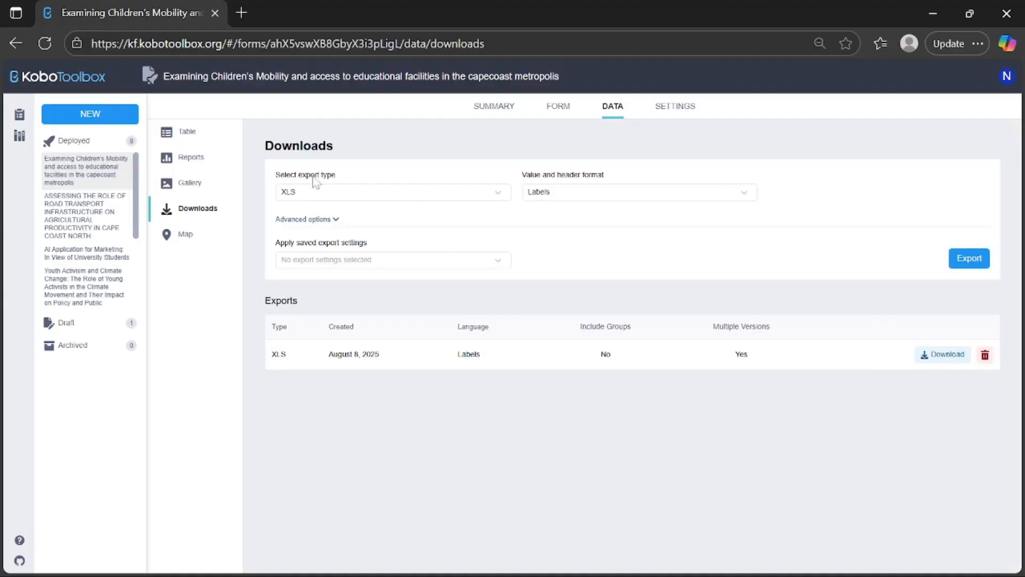
- Examine the available export types and the value and header format options for the data export
click(416, 198)
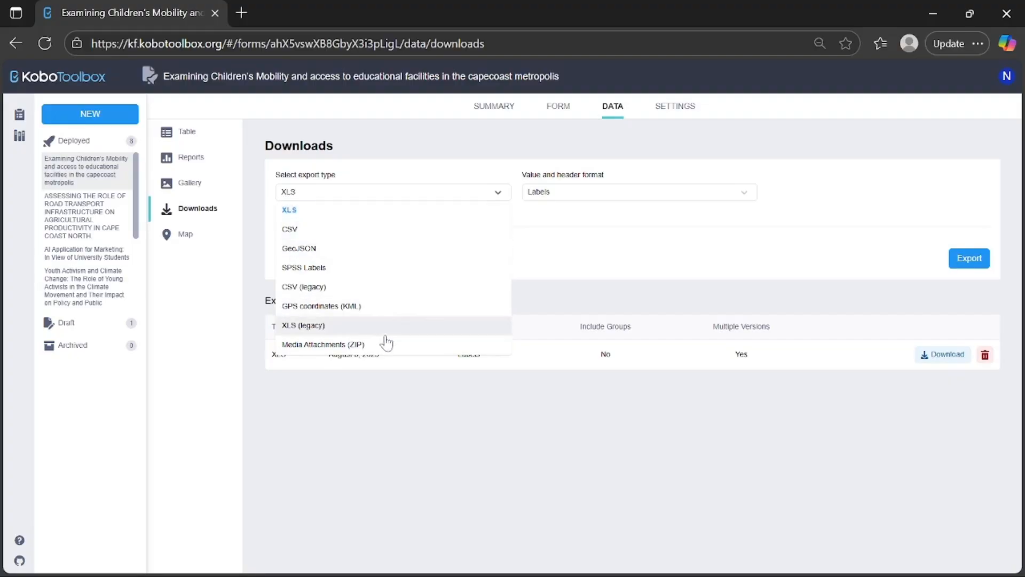
click(562, 280)
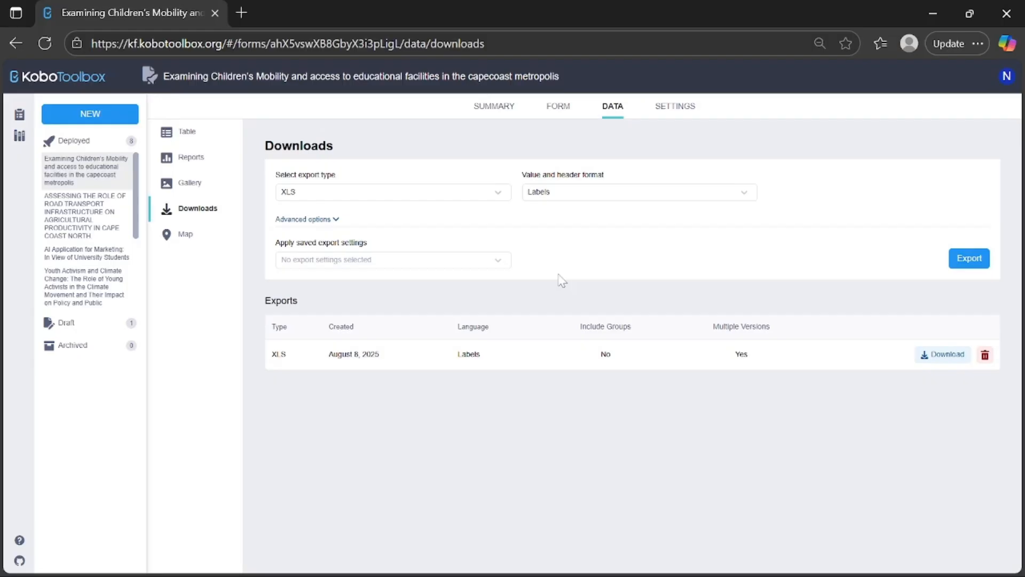
click(570, 201)
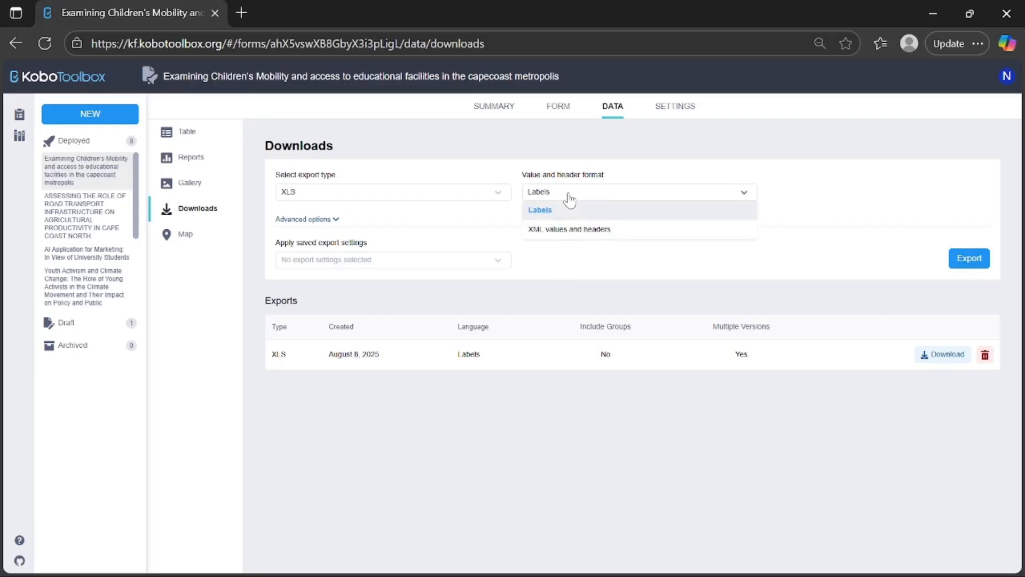
click(558, 269)
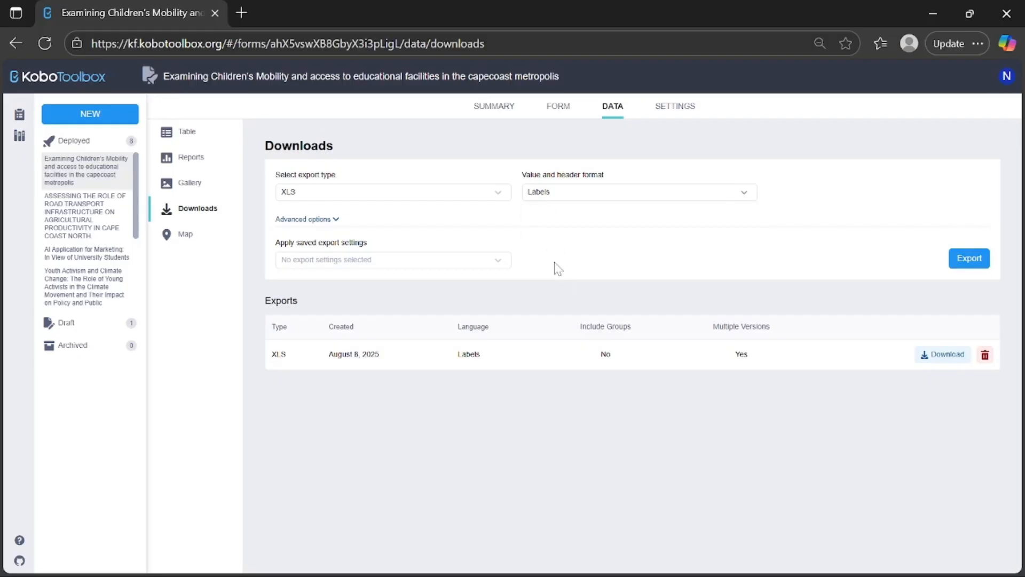
click(331, 196)
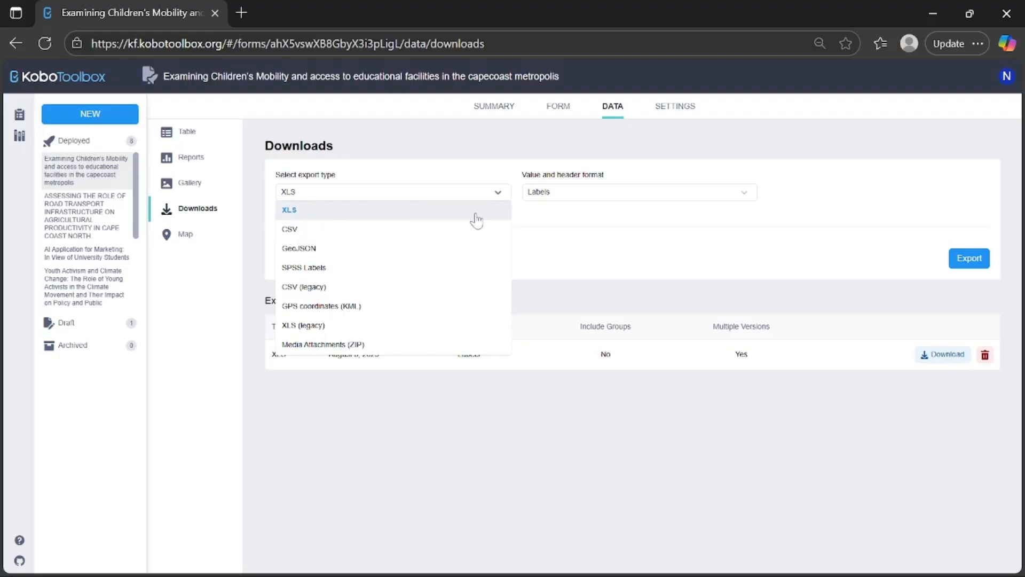
click(548, 248)
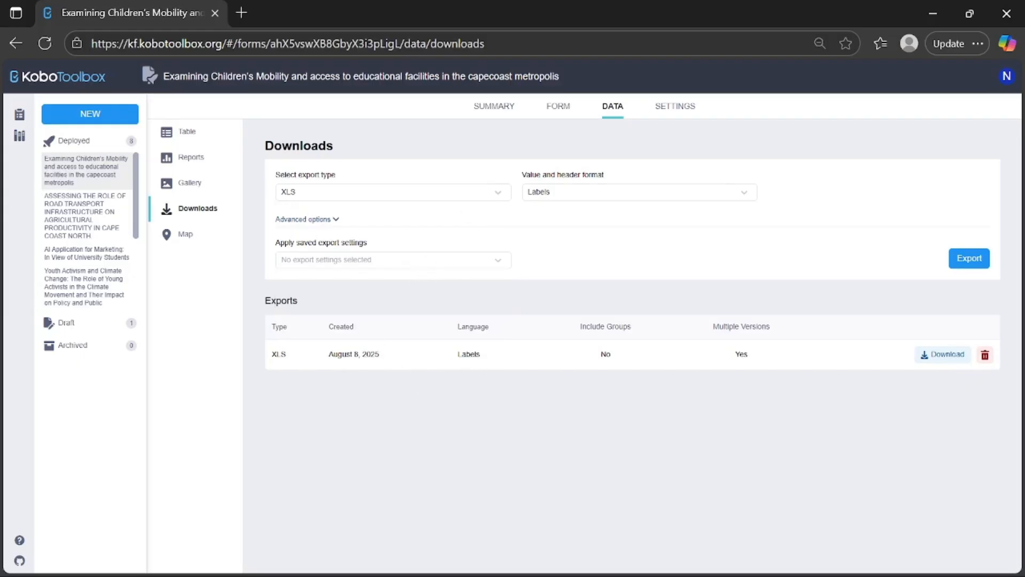
- Download the existing XLS export dated August 8, 2025, and open the newest downloaded copy in the spreadsheet program
click(949, 355)
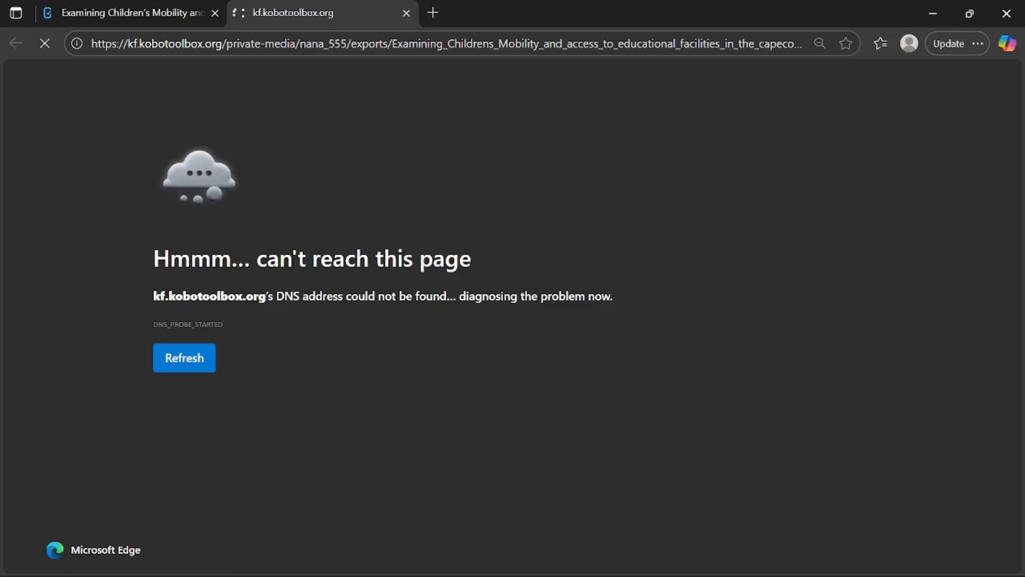
click(172, 363)
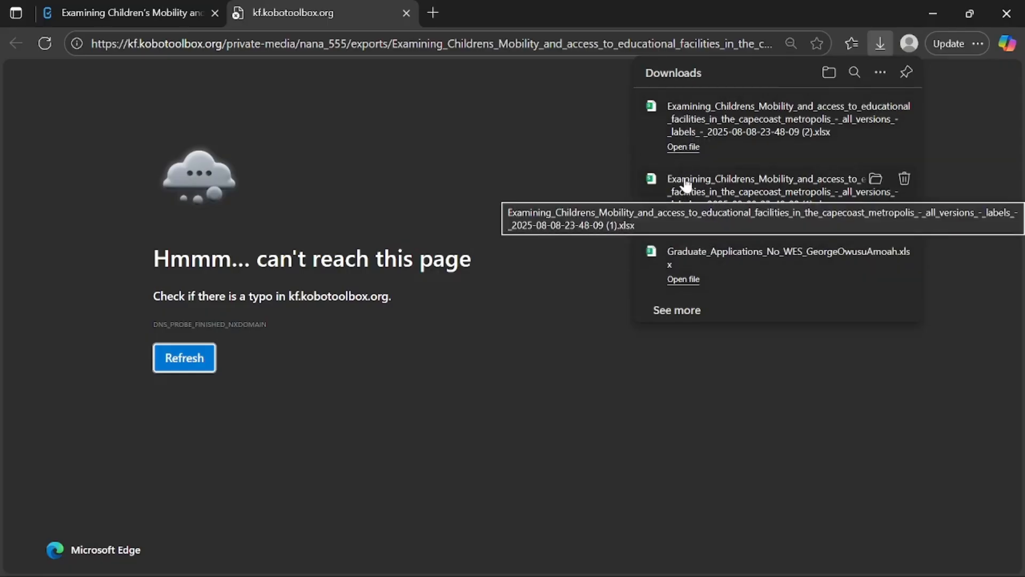
click(683, 148)
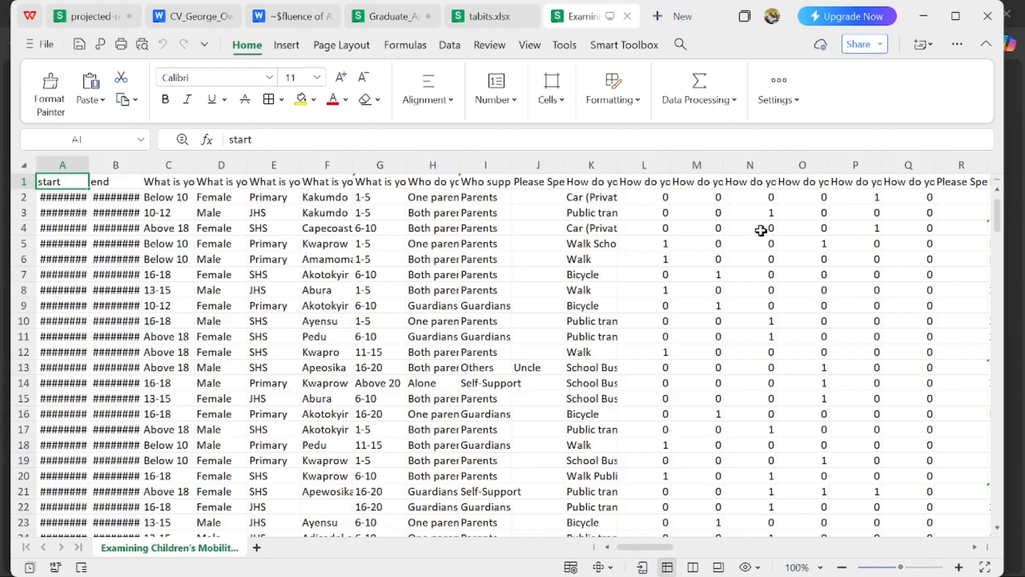
- Look across the survey sheet and widen column J, Please Specify, until its header fits
drag(663, 550, 849, 548)
drag(856, 542, 589, 536)
drag(565, 167, 599, 167)
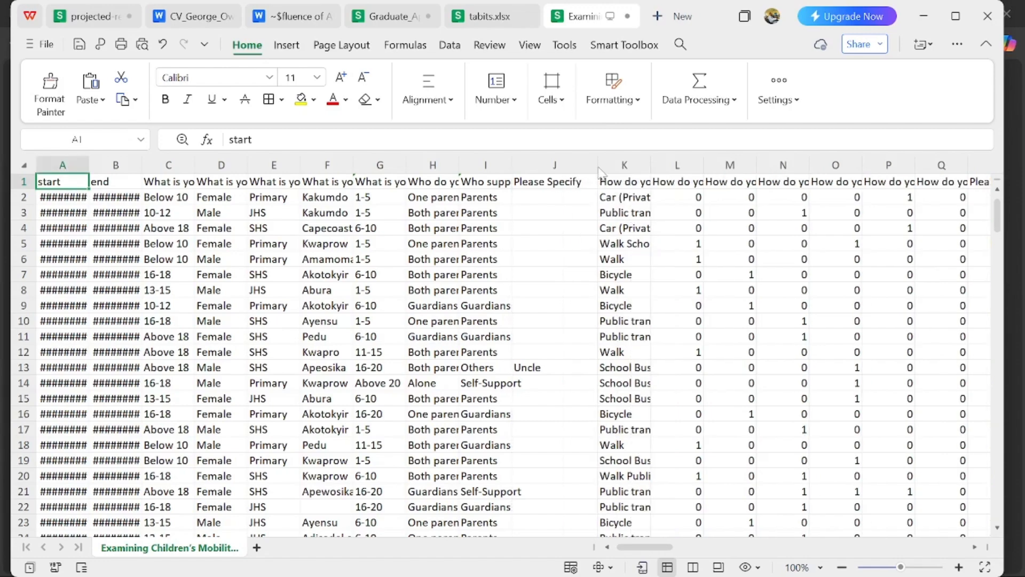
- Delete the start and end columns, and widen the age and sex question columns to fit their headers
drag(63, 163, 117, 170)
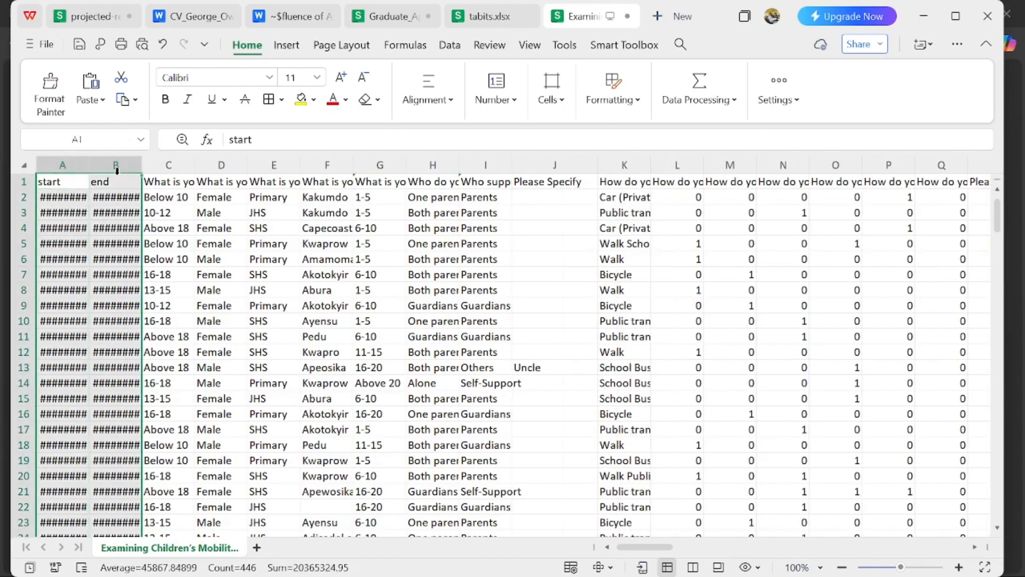
right_click(74, 314)
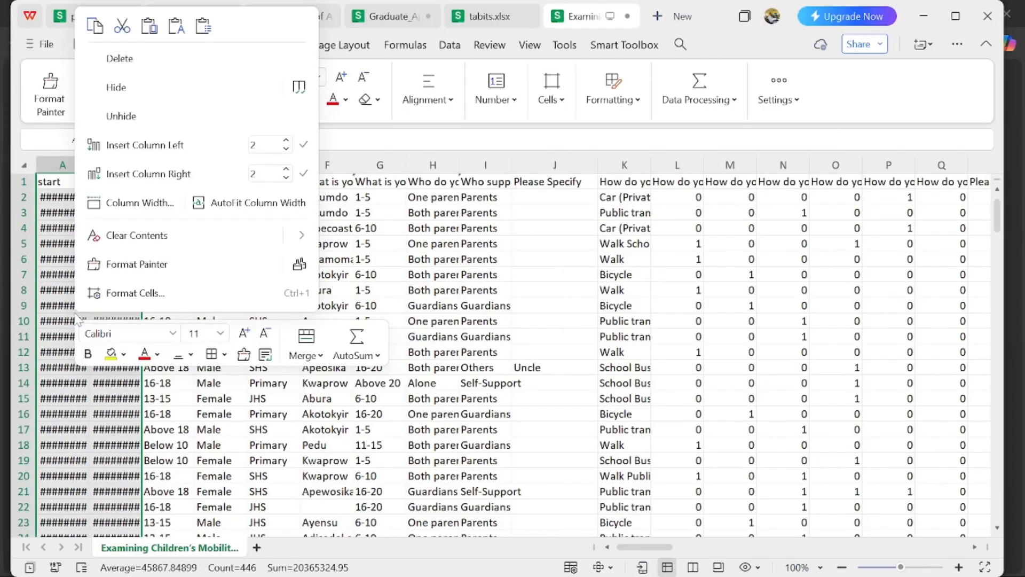
click(143, 56)
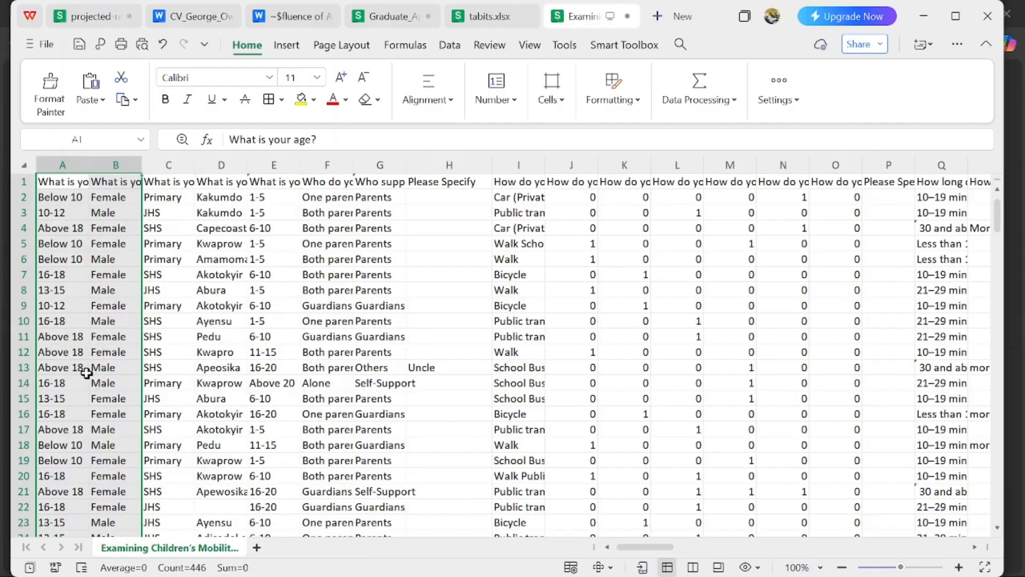
drag(84, 159, 127, 158)
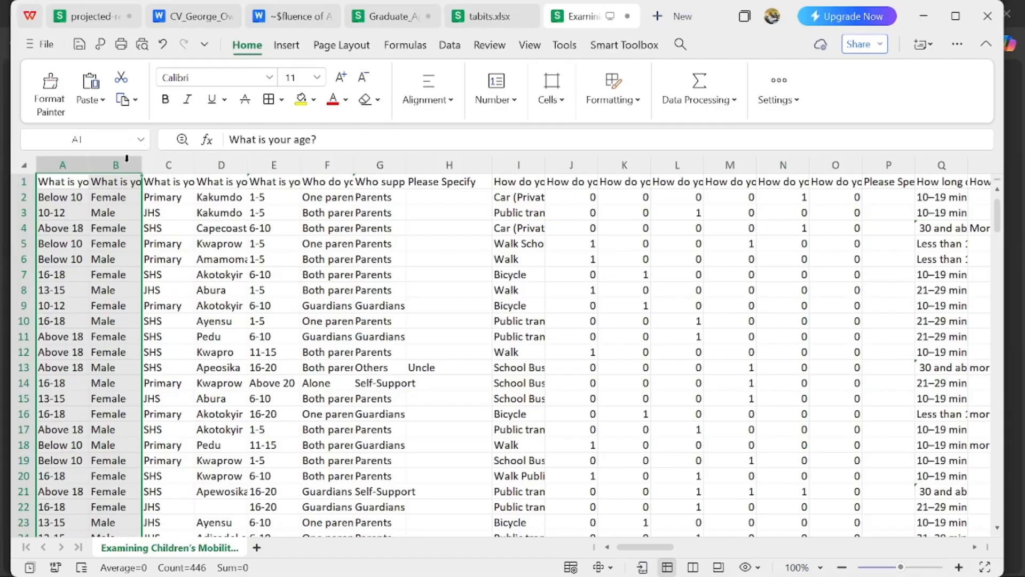
double_click(91, 163)
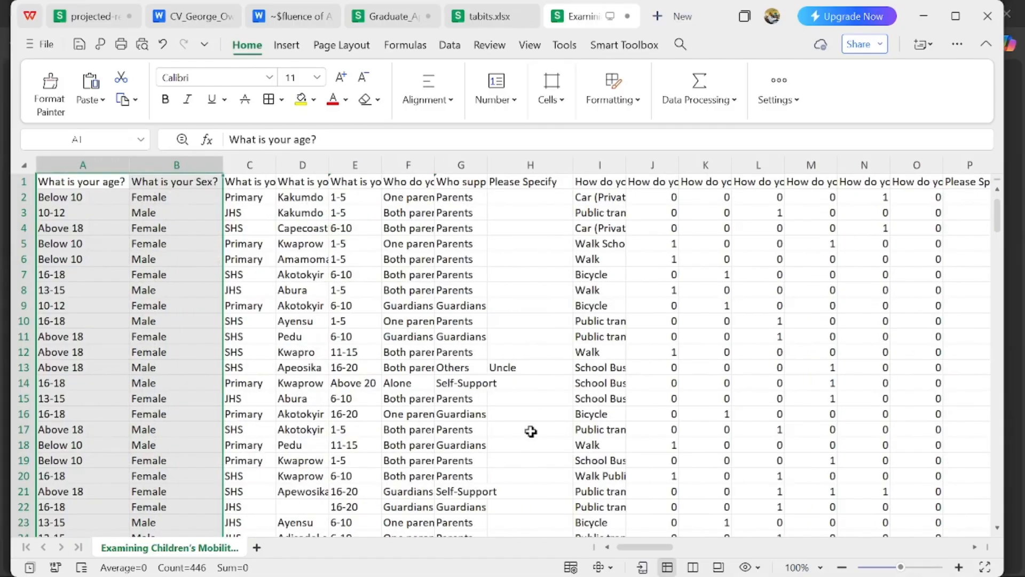
- Delete columns J to P, holding the split answer options for how students usually get to school and their Please Specify column
drag(652, 547, 679, 556)
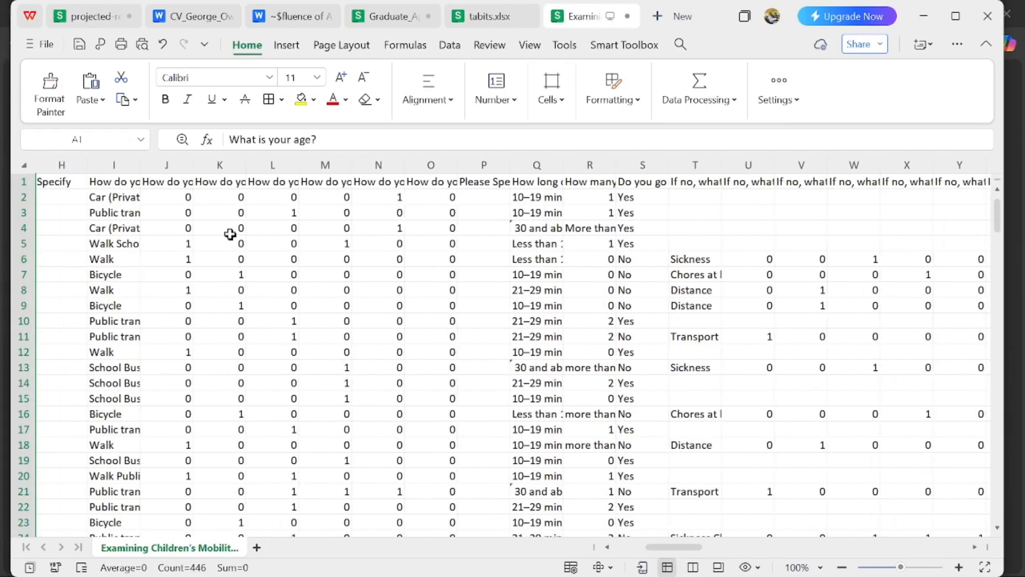
click(179, 164)
drag(179, 163, 495, 195)
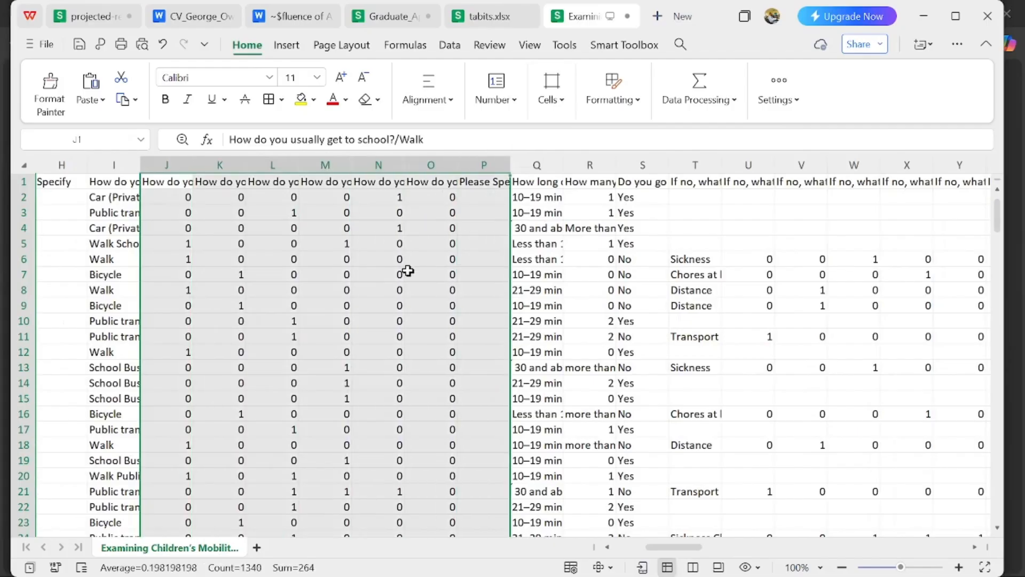
right_click(406, 269)
click(453, 52)
- Delete columns N to T, holding the split options for what prevents regular school attendance and their Please Specify column
click(378, 164)
drag(379, 164, 706, 233)
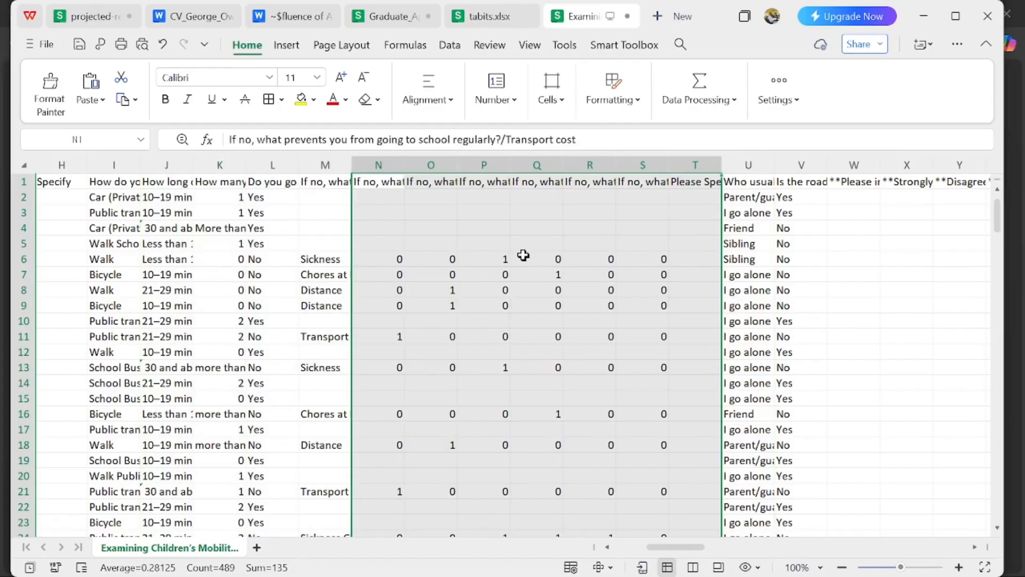
right_click(523, 256)
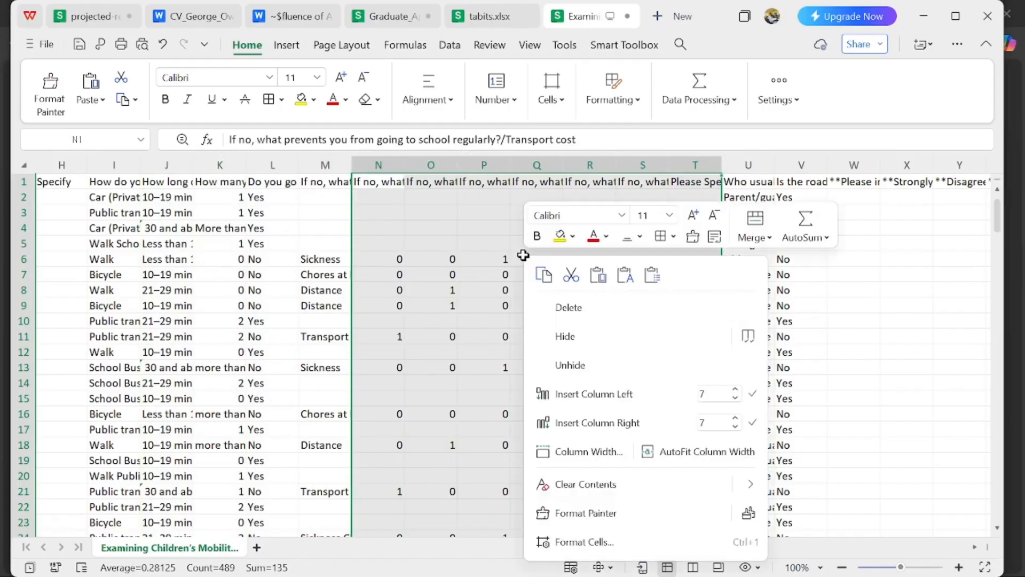
click(569, 308)
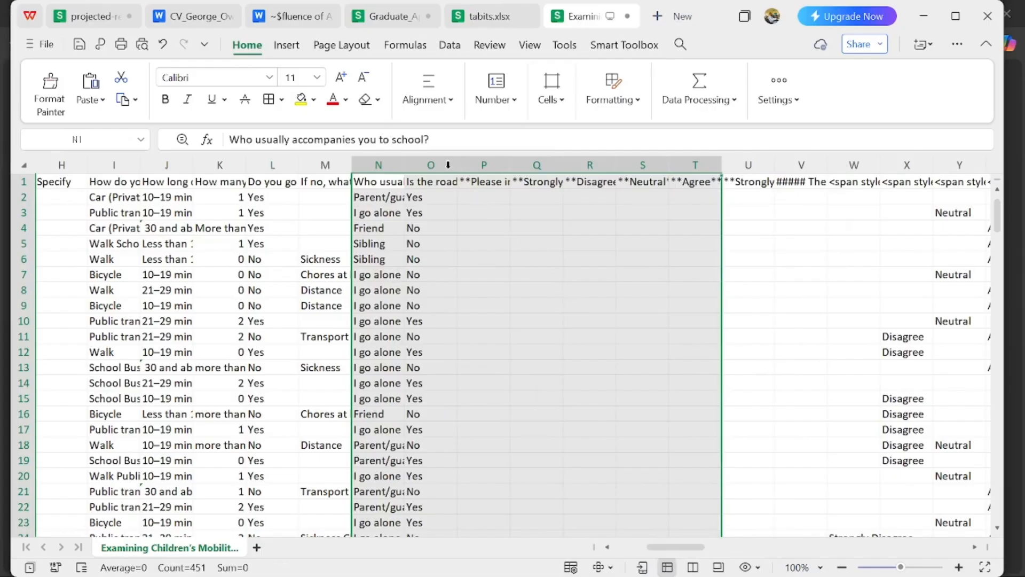
- Delete columns P to BE, covering the agree/disagree statements about challenges on the way to school
drag(476, 165, 834, 240)
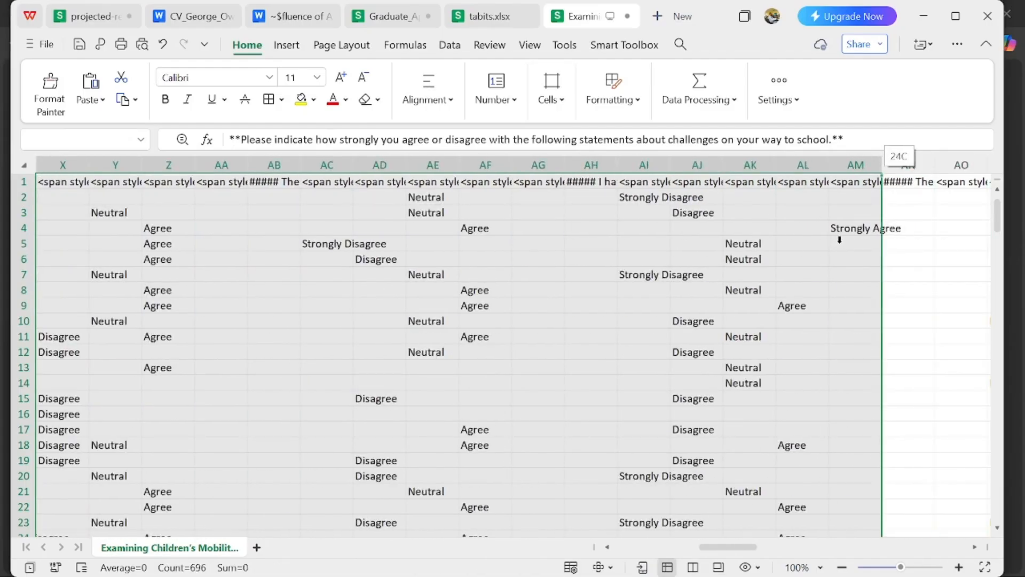
drag(842, 240, 456, 205)
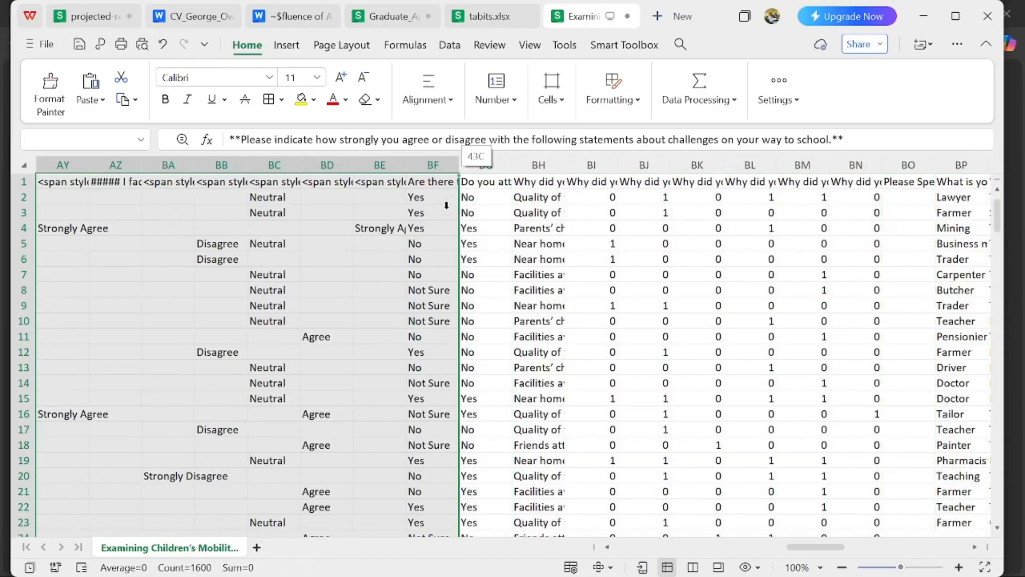
drag(412, 205, 398, 205)
right_click(163, 218)
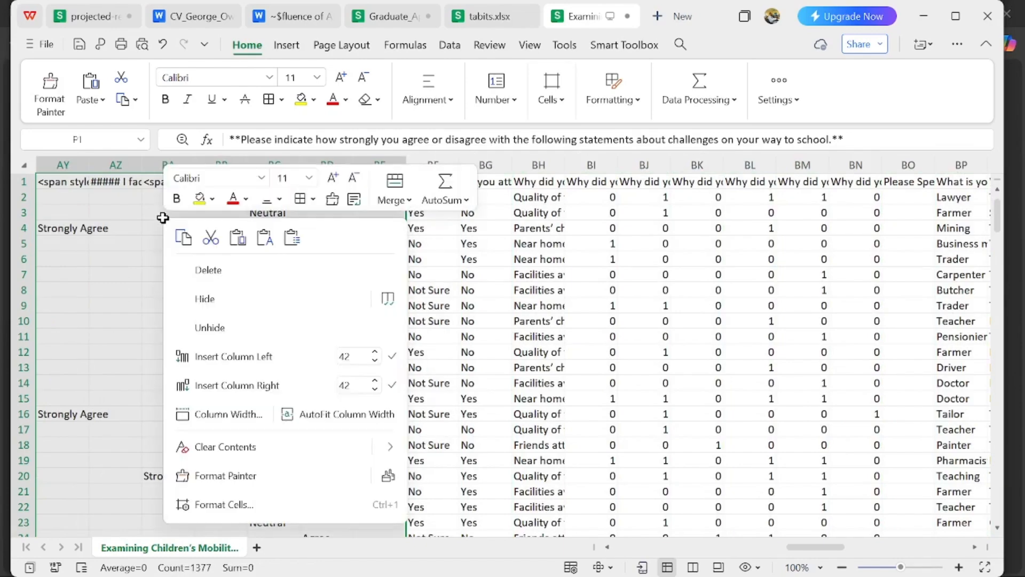
click(207, 269)
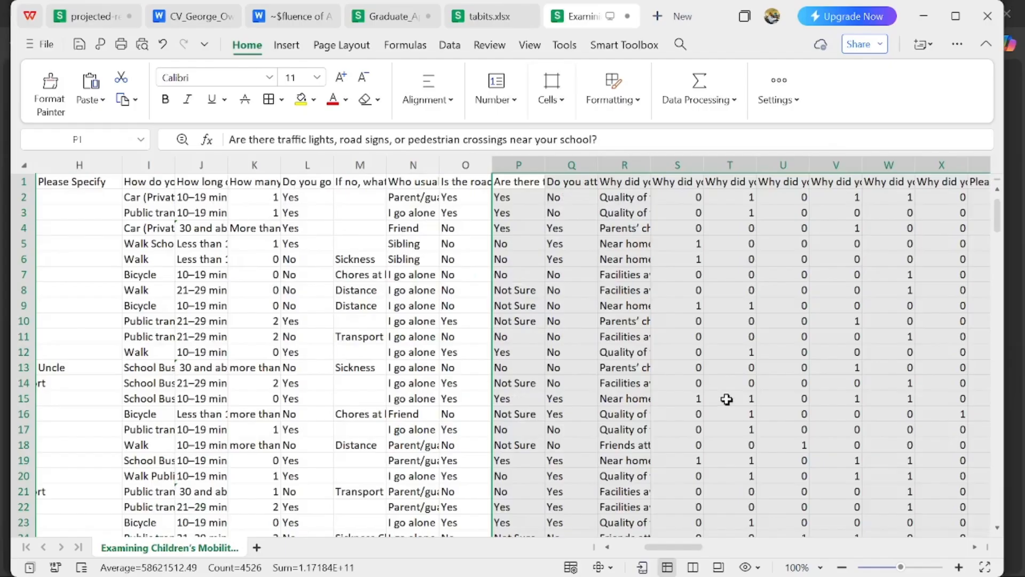
- Delete columns S to X, holding the split multiple-choice options for why the current school was chosen
drag(689, 550, 712, 550)
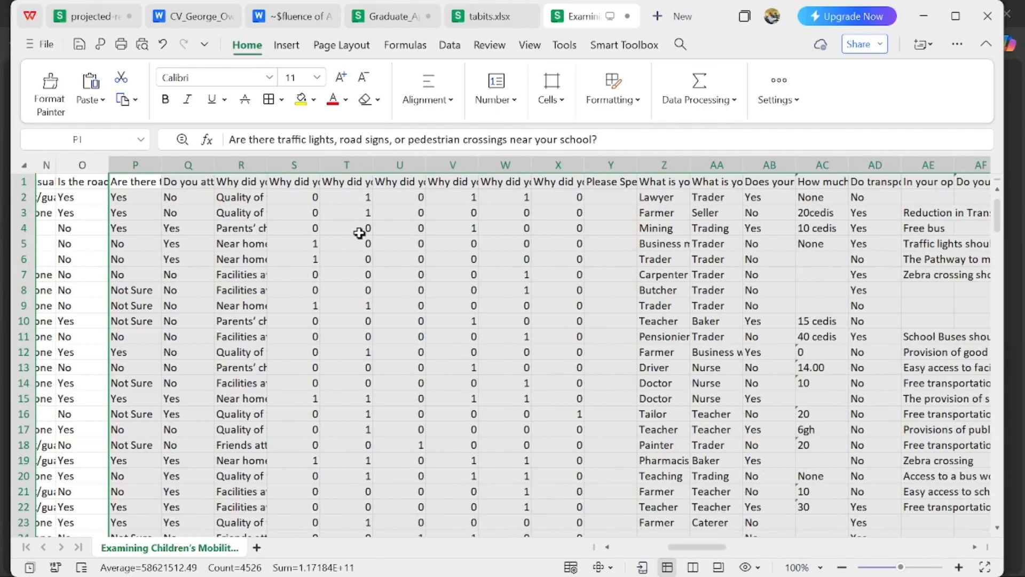
drag(293, 159, 586, 183)
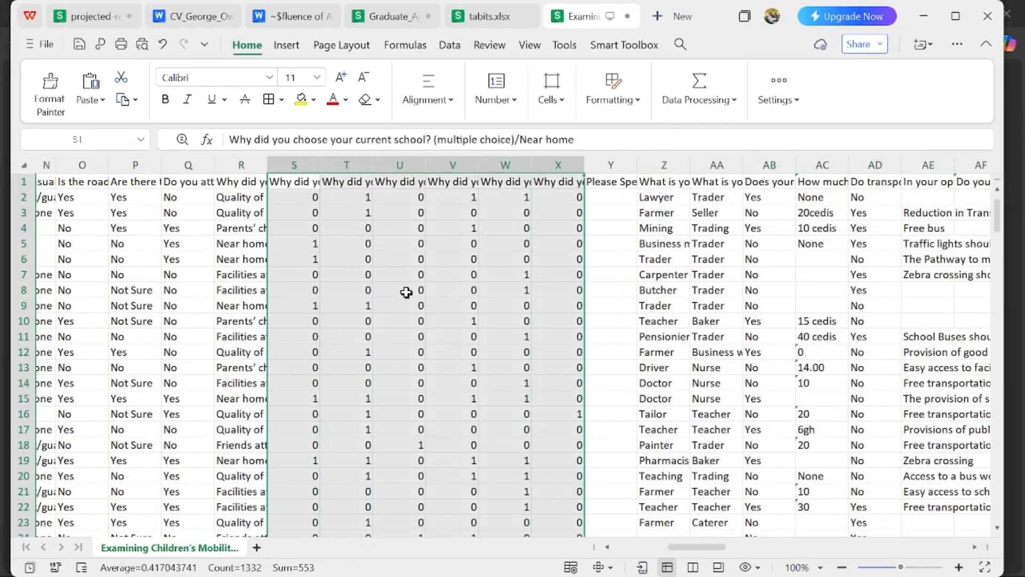
right_click(406, 292)
click(444, 54)
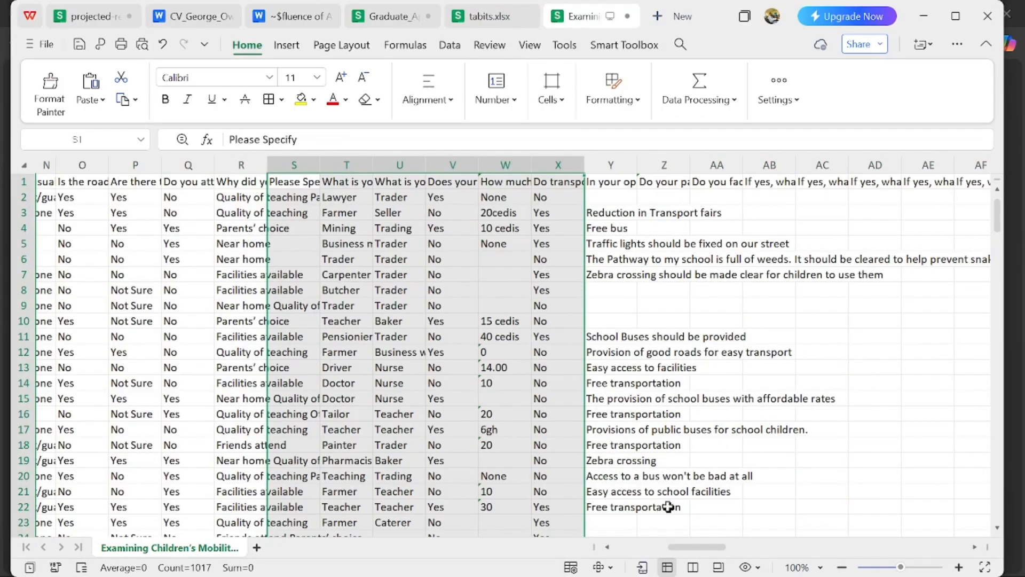
- Delete columns AE to AT, from the unsafe crossing points option through the _index metadata column, and return to the sheet's first columns
drag(701, 550, 756, 546)
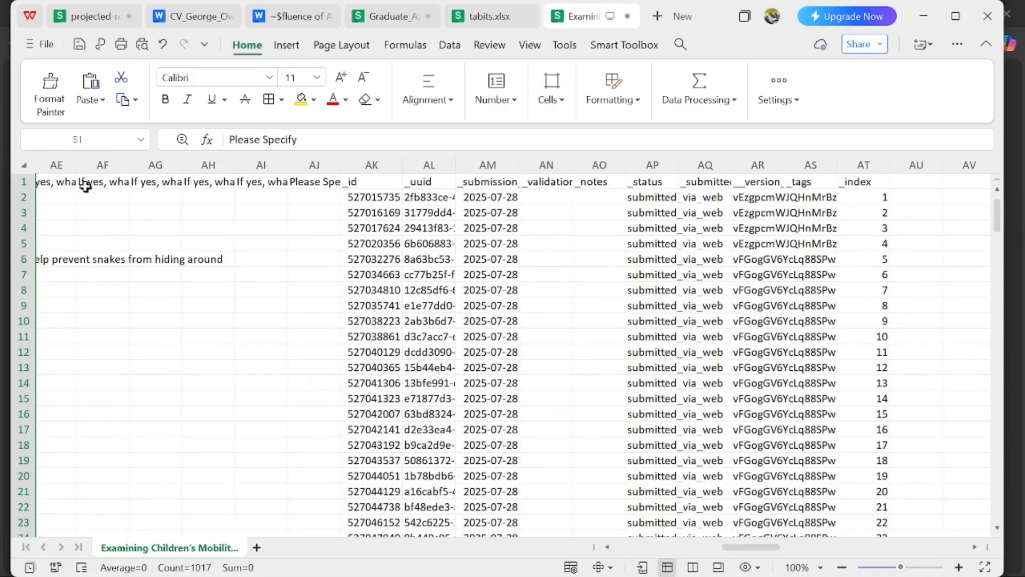
click(59, 164)
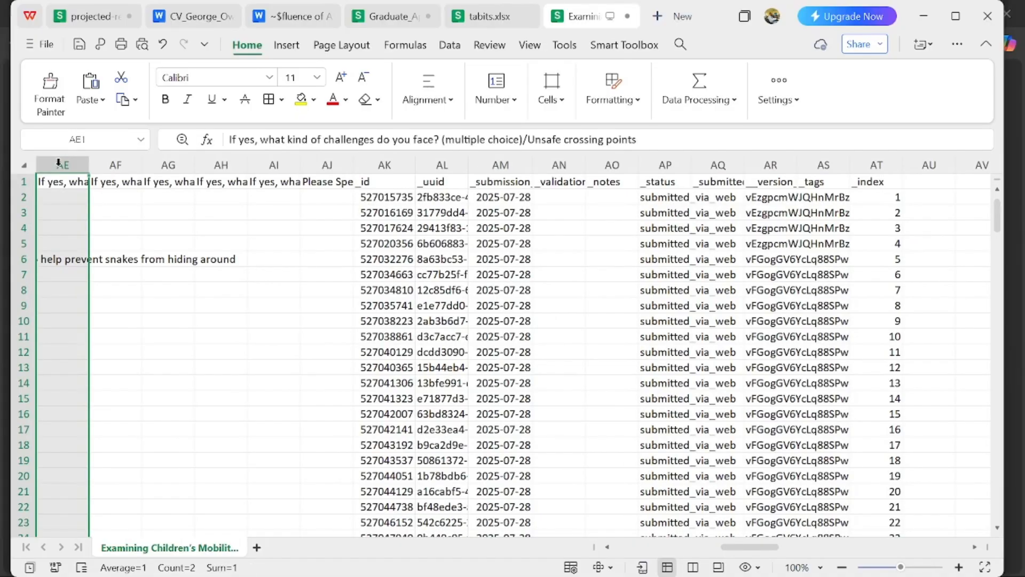
drag(59, 164, 858, 249)
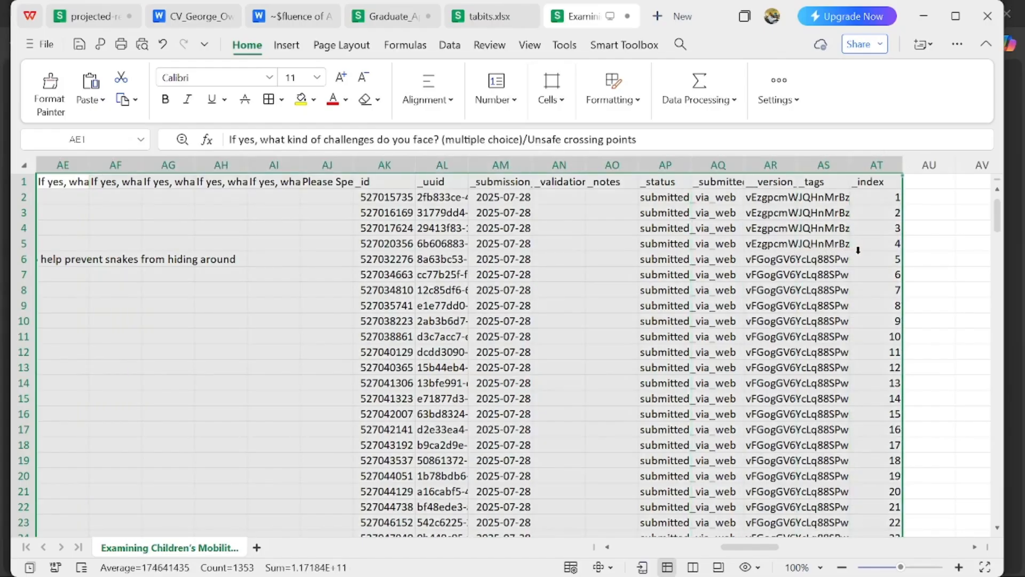
right_click(501, 316)
click(560, 68)
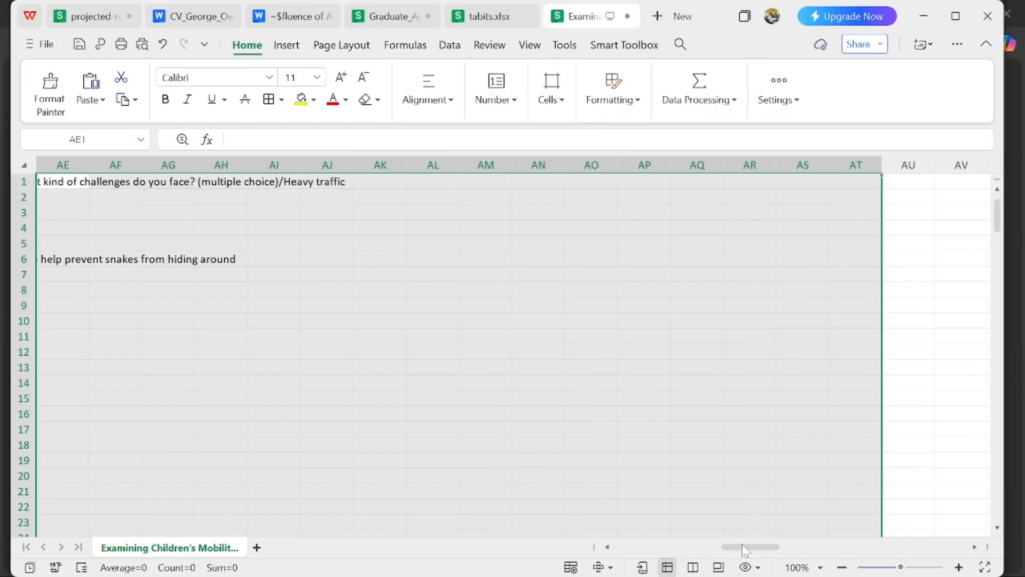
drag(745, 547, 561, 555)
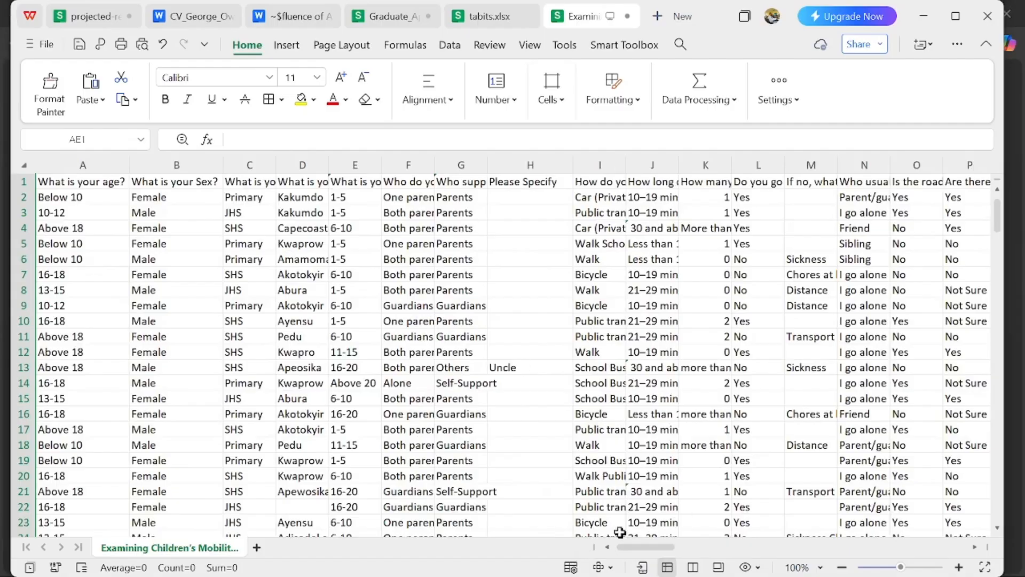
drag(643, 553, 564, 550)
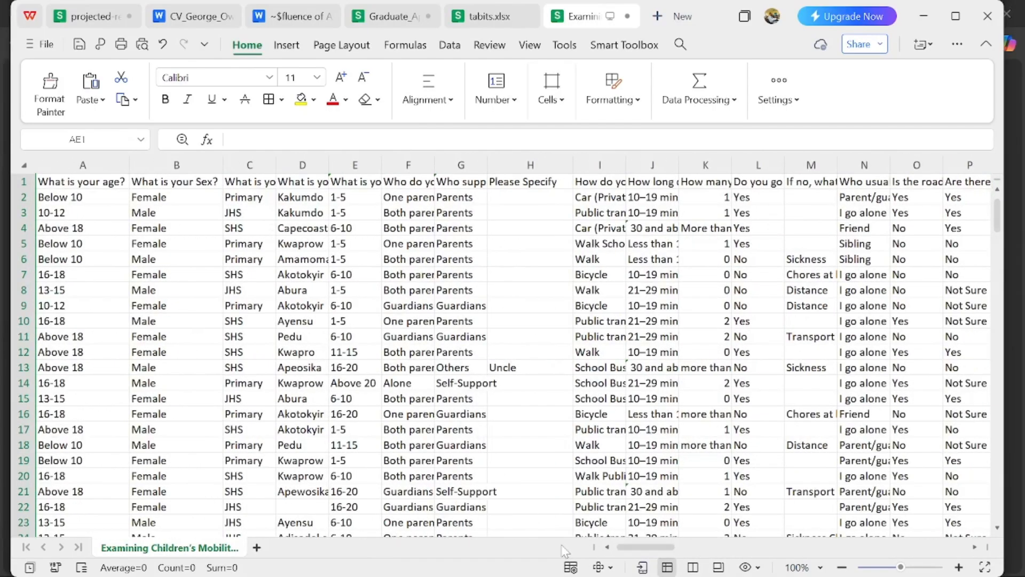